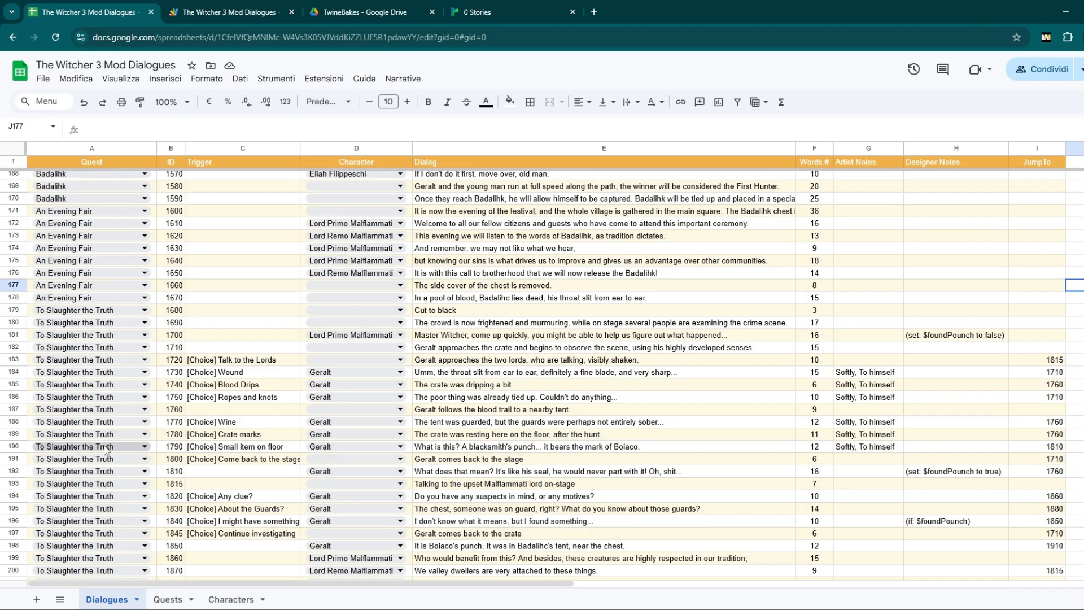
Review the Quests and Characters sheets of the workbook and return to the Dialogues sheet
{"action": "left_click", "coordinate": [168, 598]}
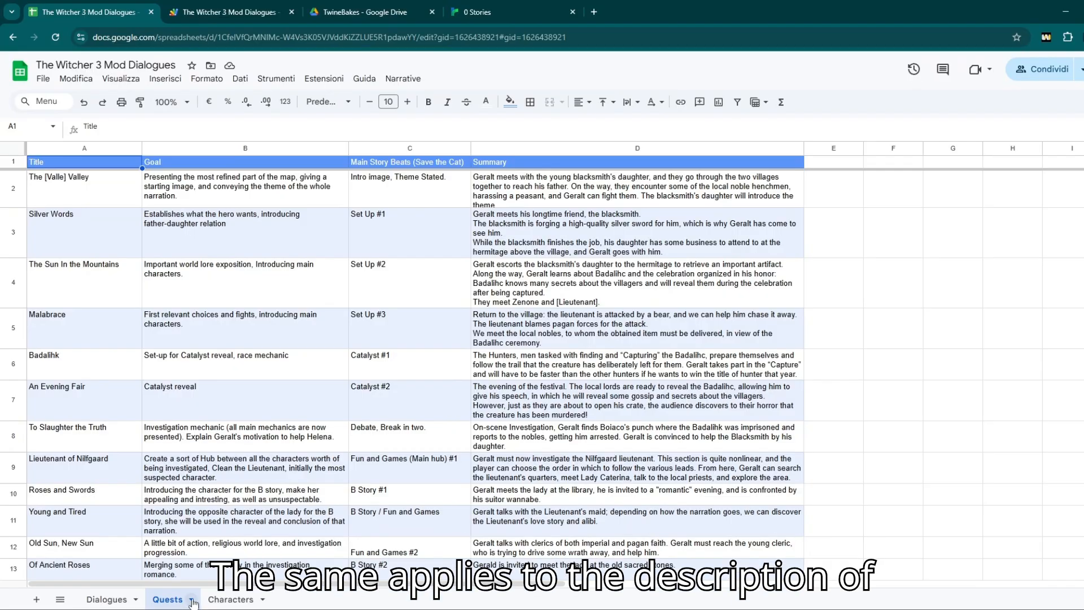
{"action": "left_click", "coordinate": [215, 598]}
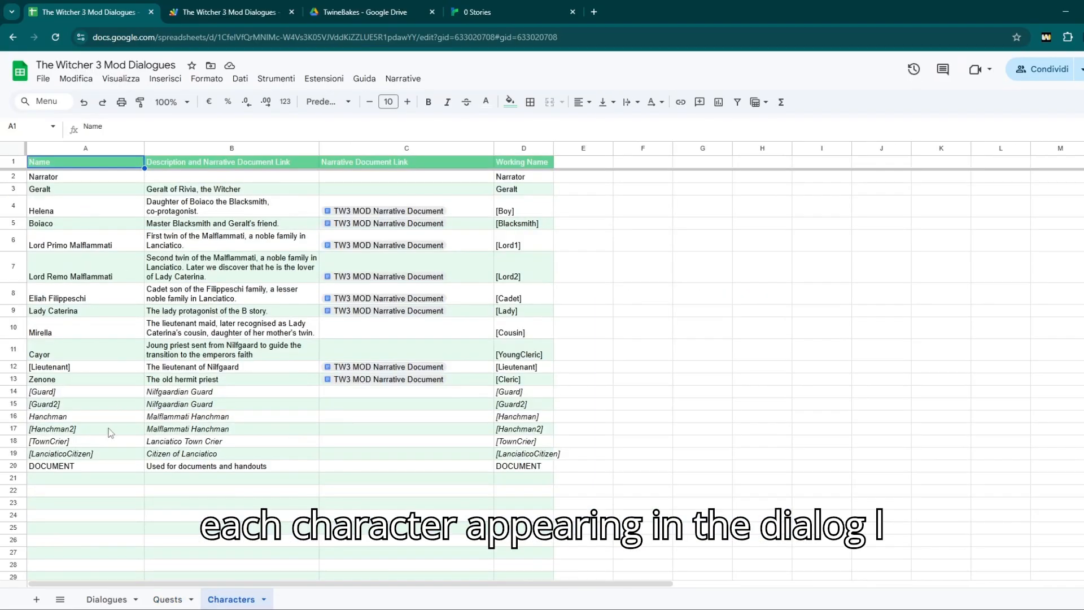
{"action": "left_click", "coordinate": [107, 599]}
Browse the character options offered for the dialogue line with ID 1660 without choosing one
{"action": "left_click", "coordinate": [352, 285]}
{"action": "scroll", "coordinate": [405, 513], "scroll_direction": "down", "scroll_amount": 2}
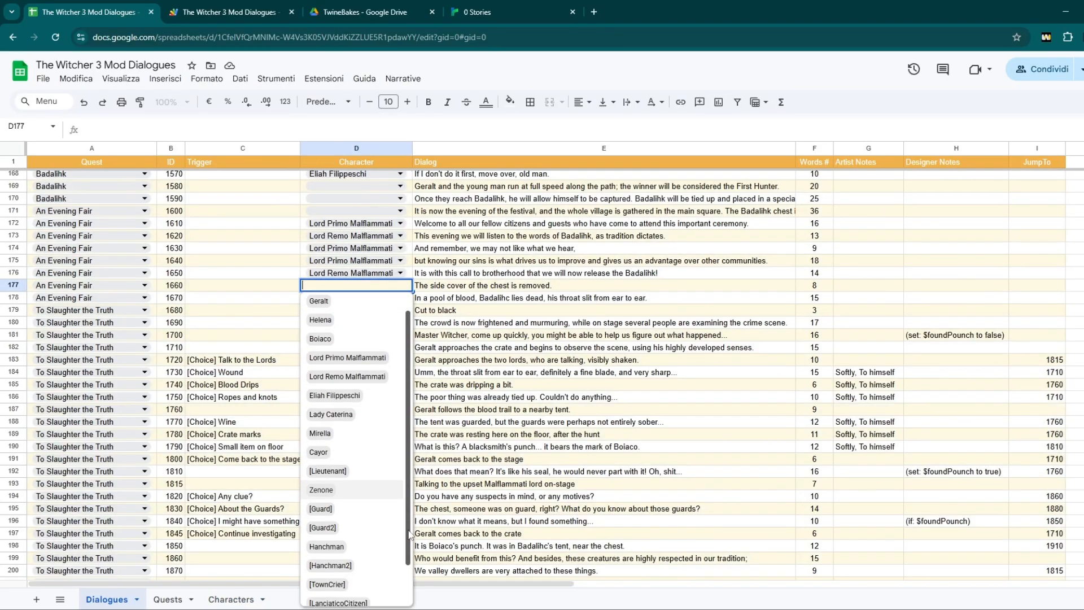
{"action": "scroll", "coordinate": [405, 502], "scroll_direction": "up", "scroll_amount": 2}
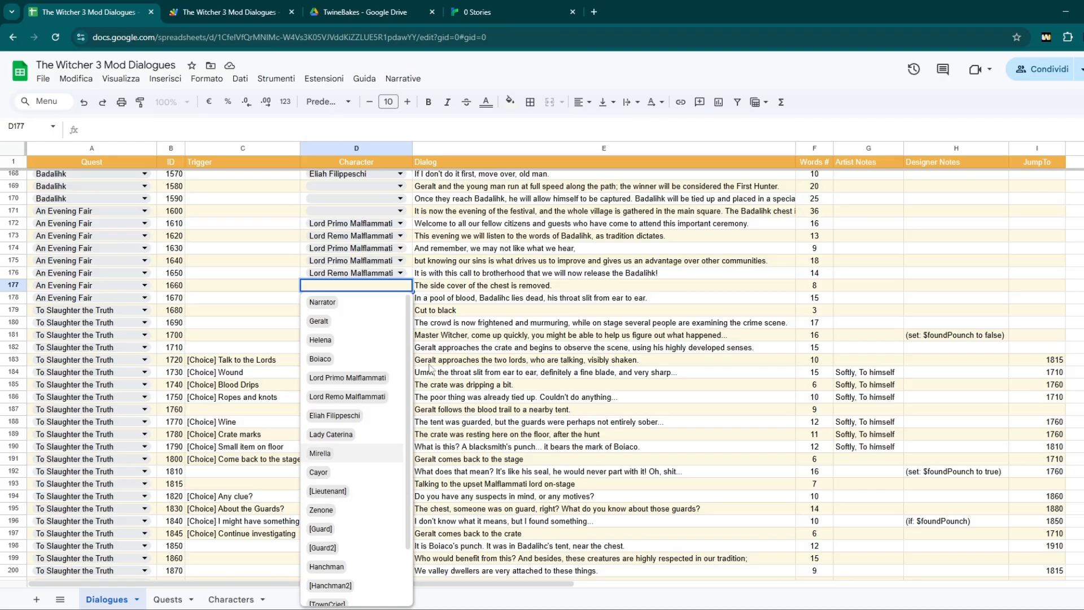
{"action": "left_click", "coordinate": [428, 285]}
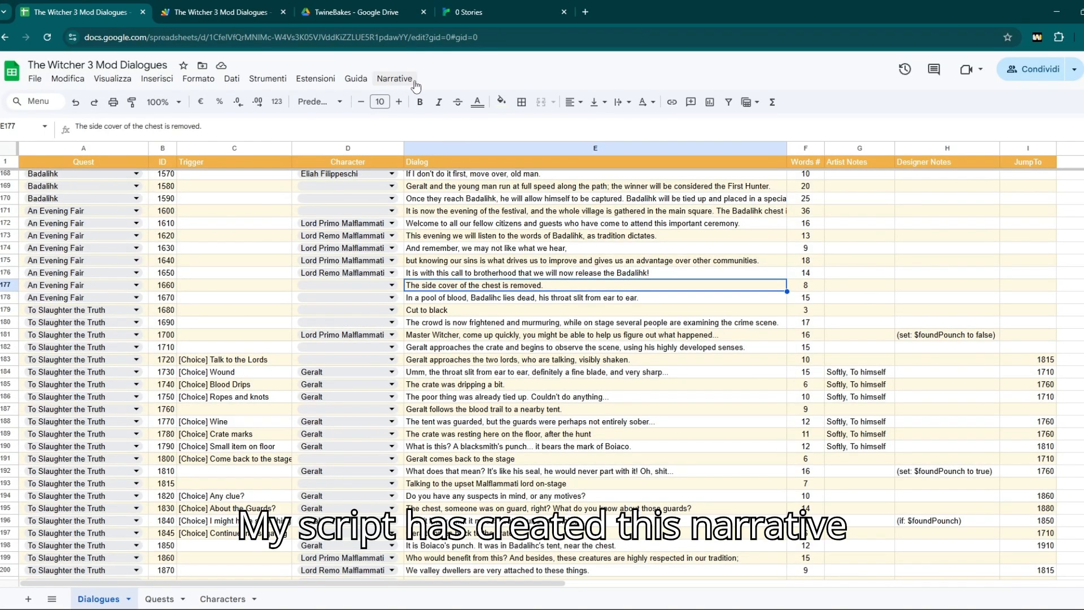
Run Build Twine on the dialogues and download the generated file To Slaughter a Truth - The Witcher 3 Mod.twee
{"action": "left_click", "coordinate": [415, 85]}
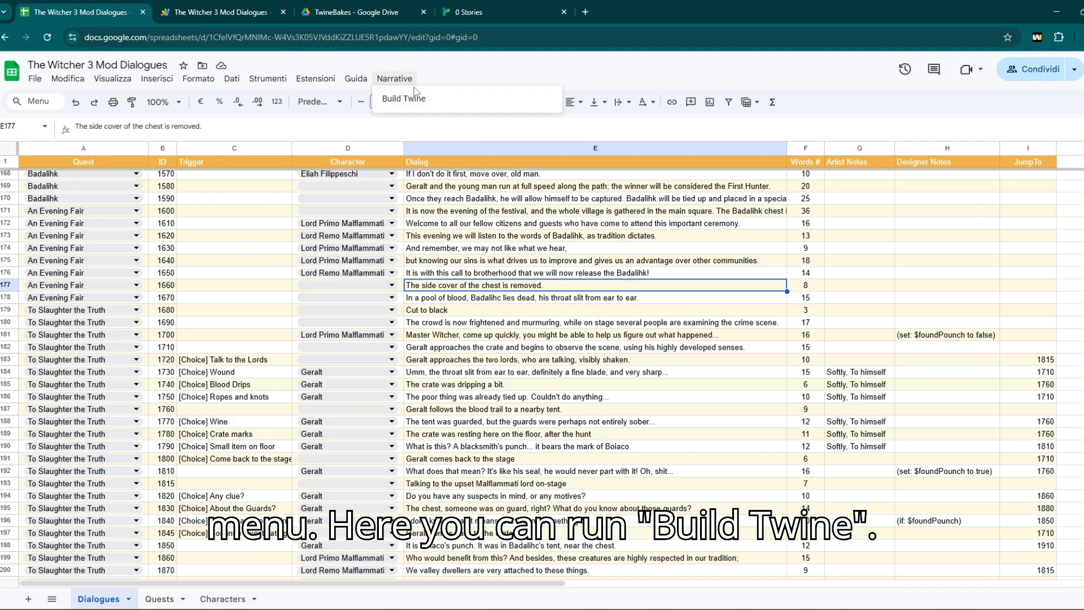
{"action": "left_click", "coordinate": [439, 108]}
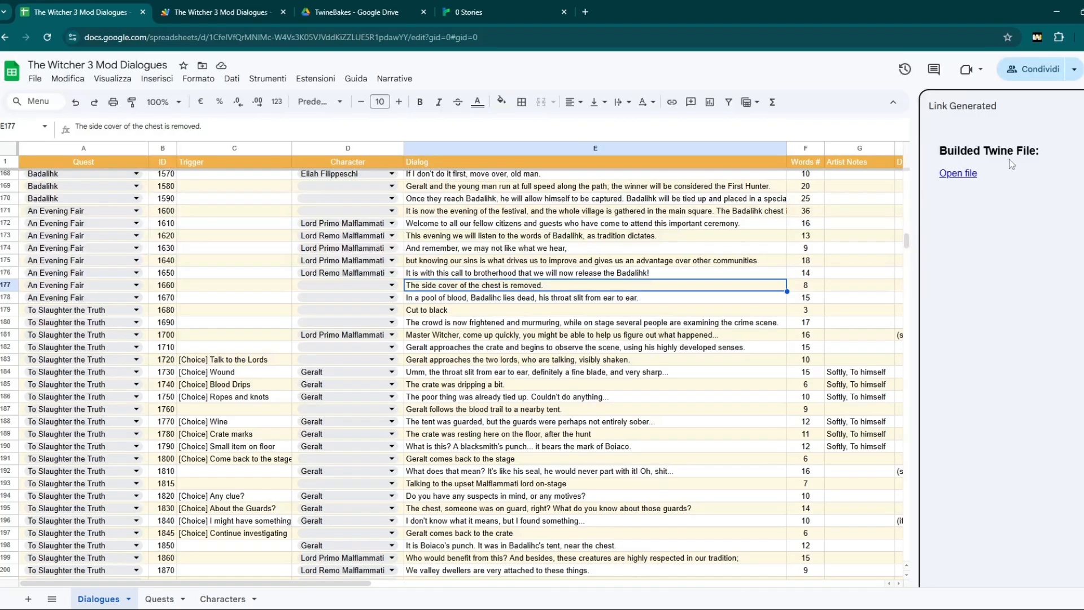
{"action": "left_click", "coordinate": [970, 175]}
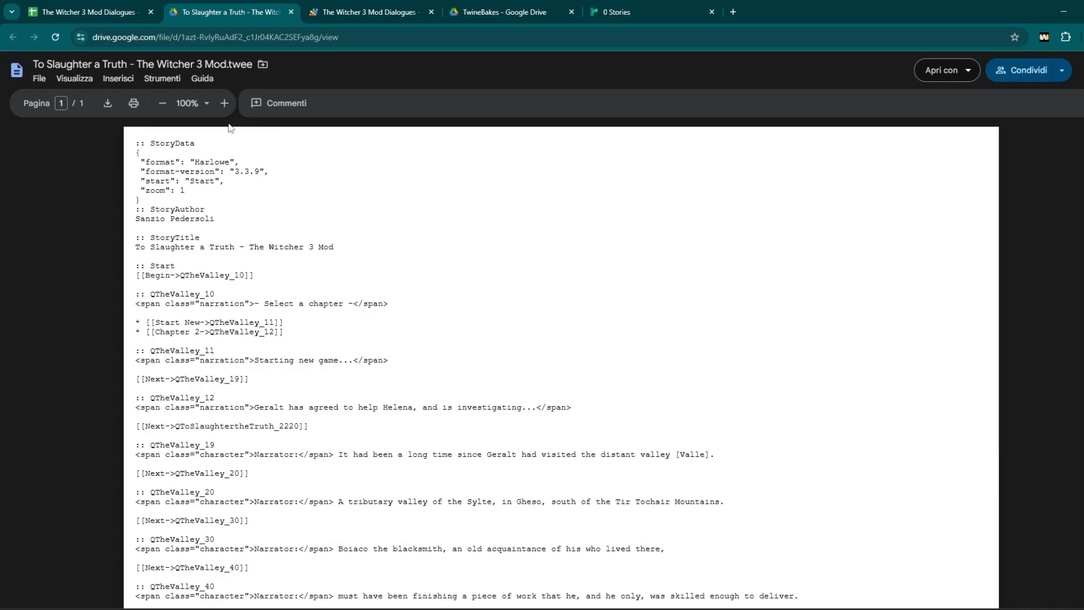
{"action": "left_click", "coordinate": [107, 104]}
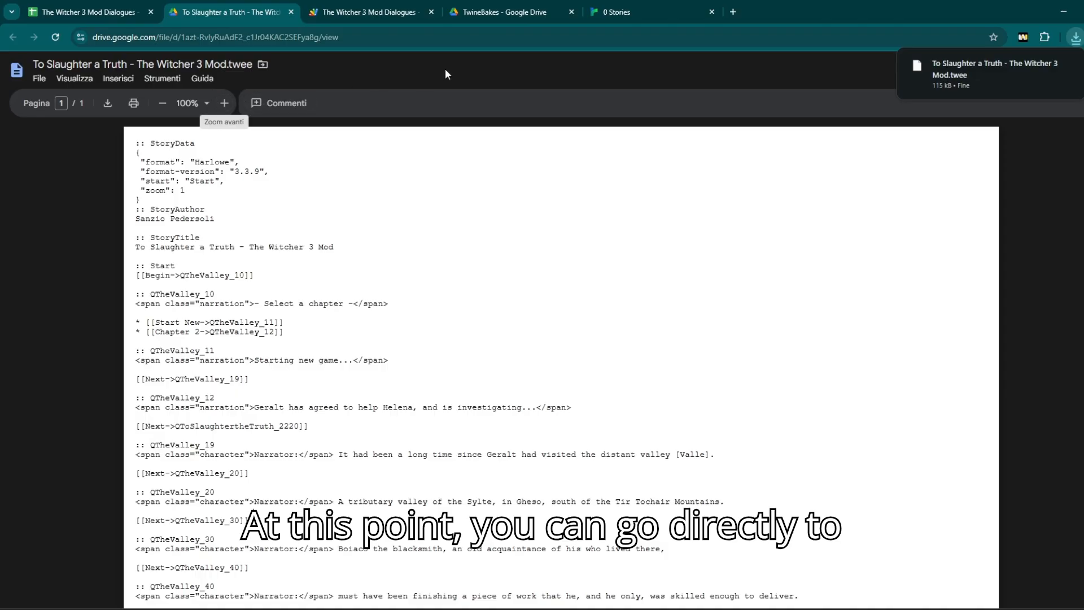
Switch to Twine and import To Slaughter a Truth - The Witcher 3 Mod.twee from Downloads into the library
{"action": "left_click", "coordinate": [601, 12]}
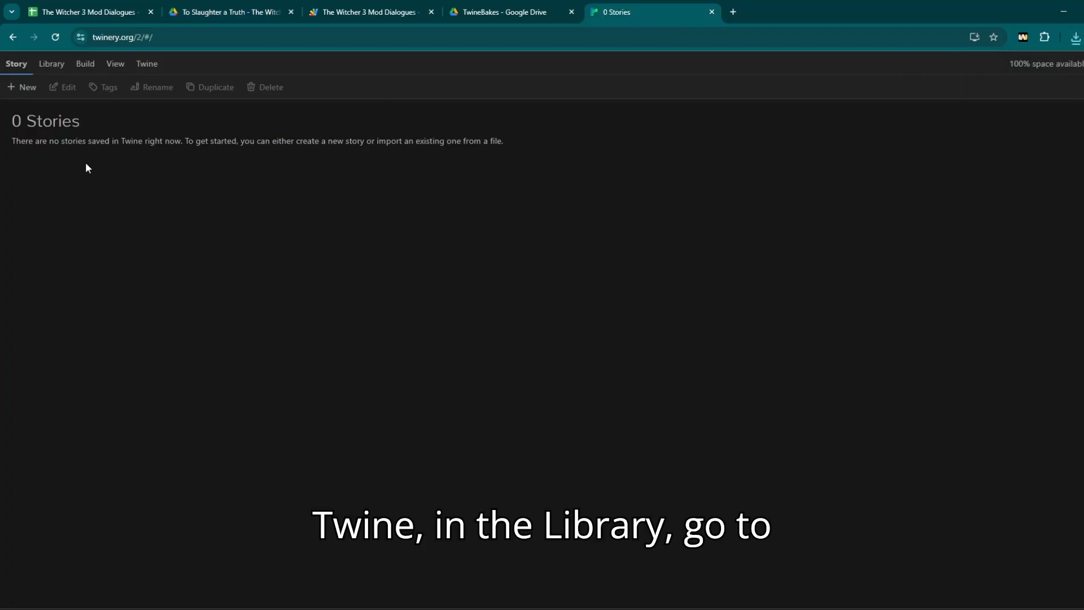
{"action": "left_click", "coordinate": [52, 64]}
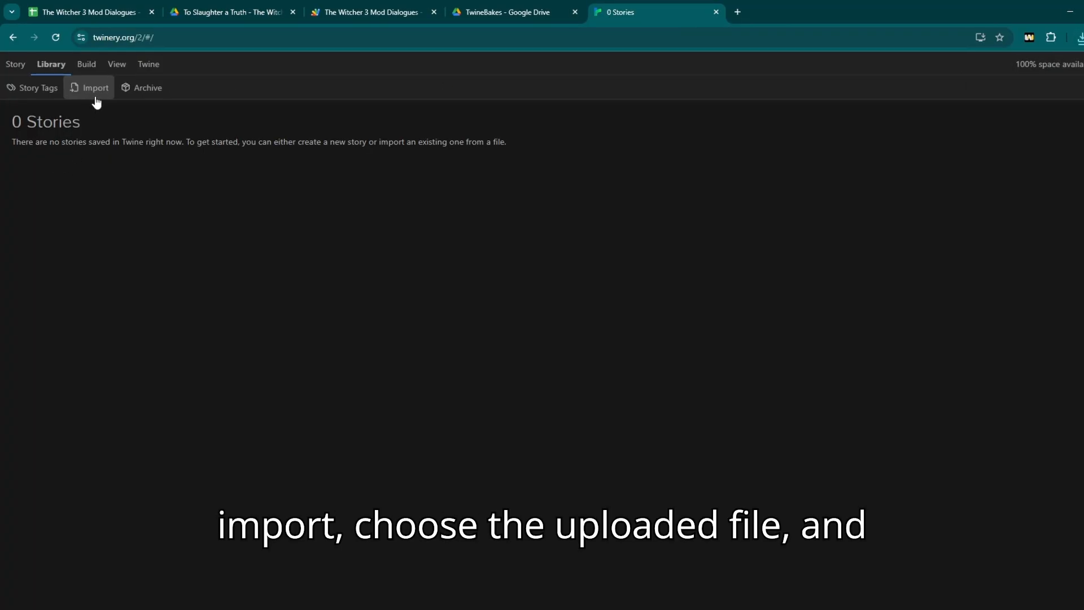
{"action": "left_click", "coordinate": [97, 102]}
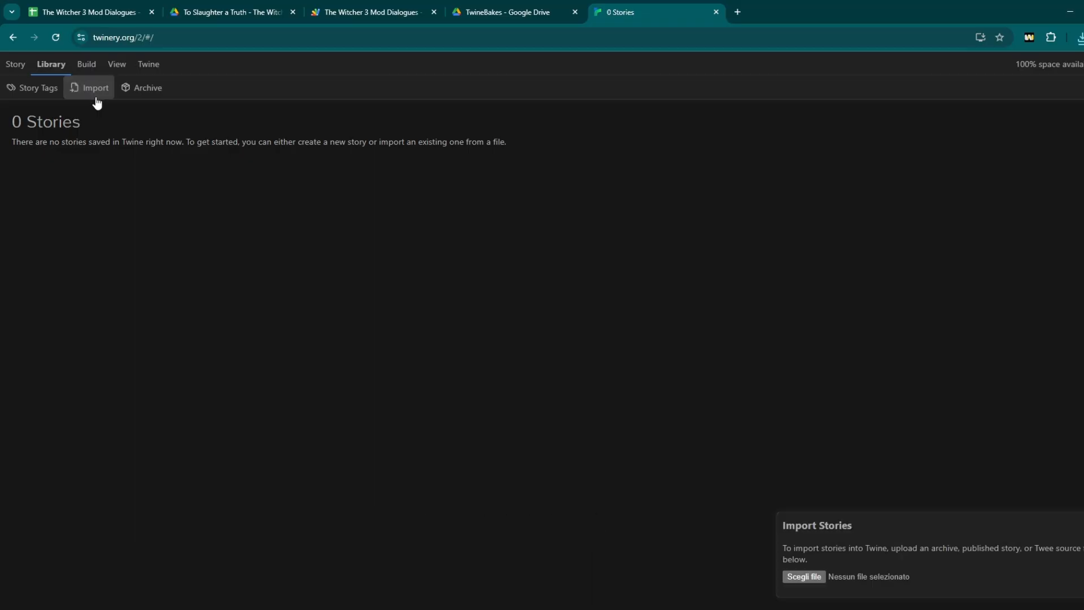
{"action": "left_click", "coordinate": [803, 577]}
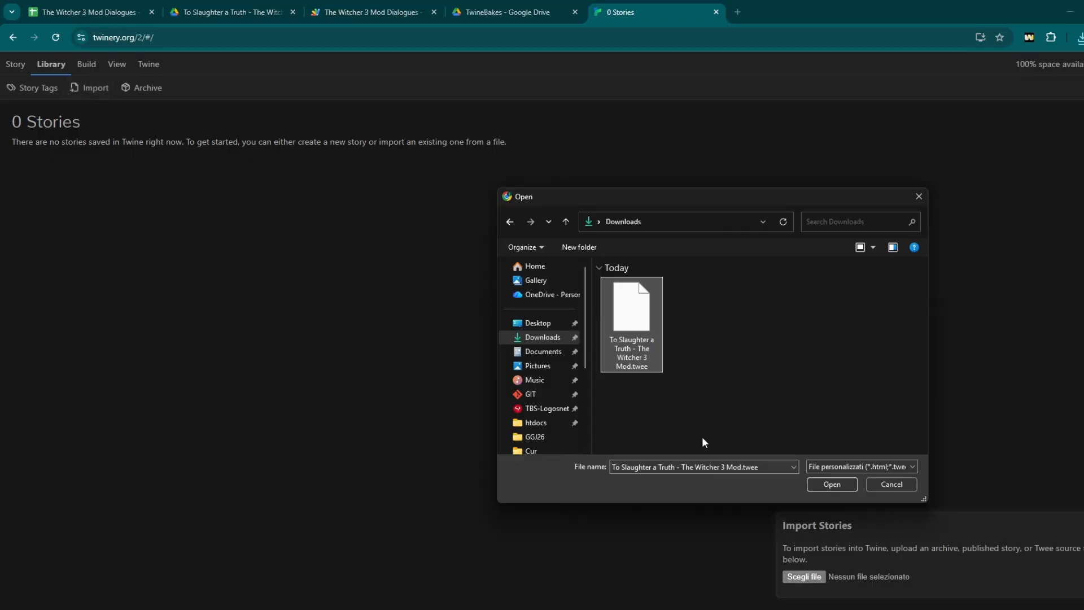
{"action": "left_click", "coordinate": [821, 484]}
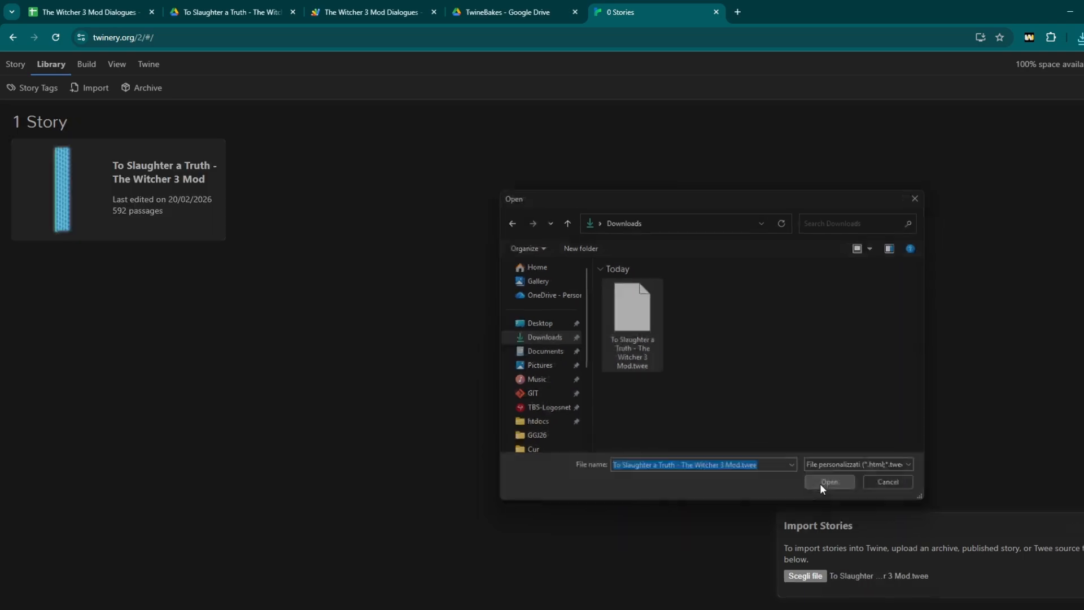
Open the imported story and load TW3_StyleSheet.CSS from the Downloads folder into its story stylesheet
{"action": "double_click", "coordinate": [103, 192]}
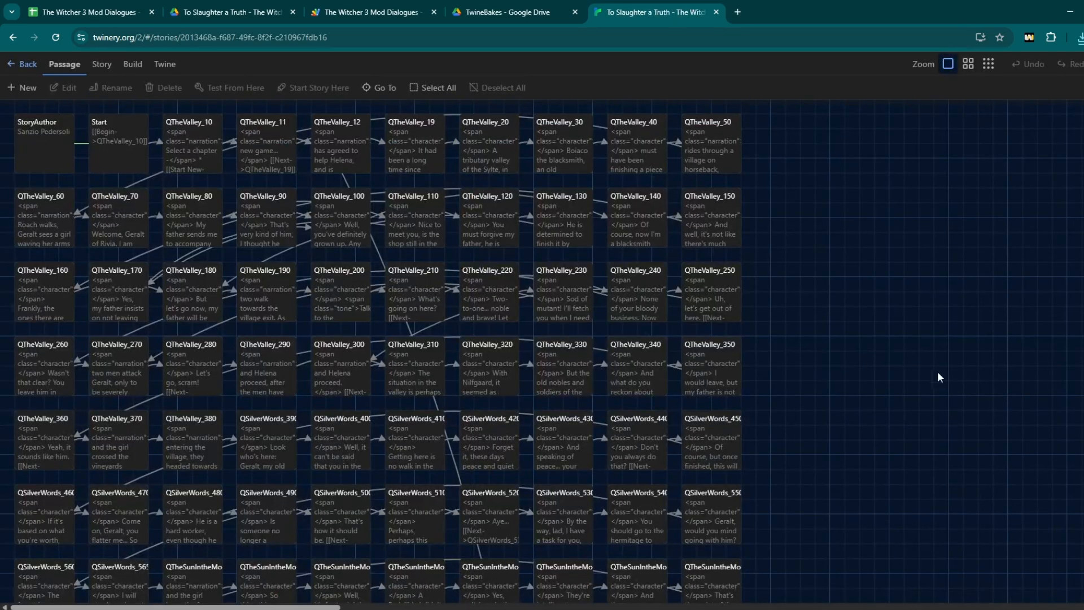
{"action": "scroll", "coordinate": [1045, 270], "scroll_direction": "down", "scroll_amount": 15}
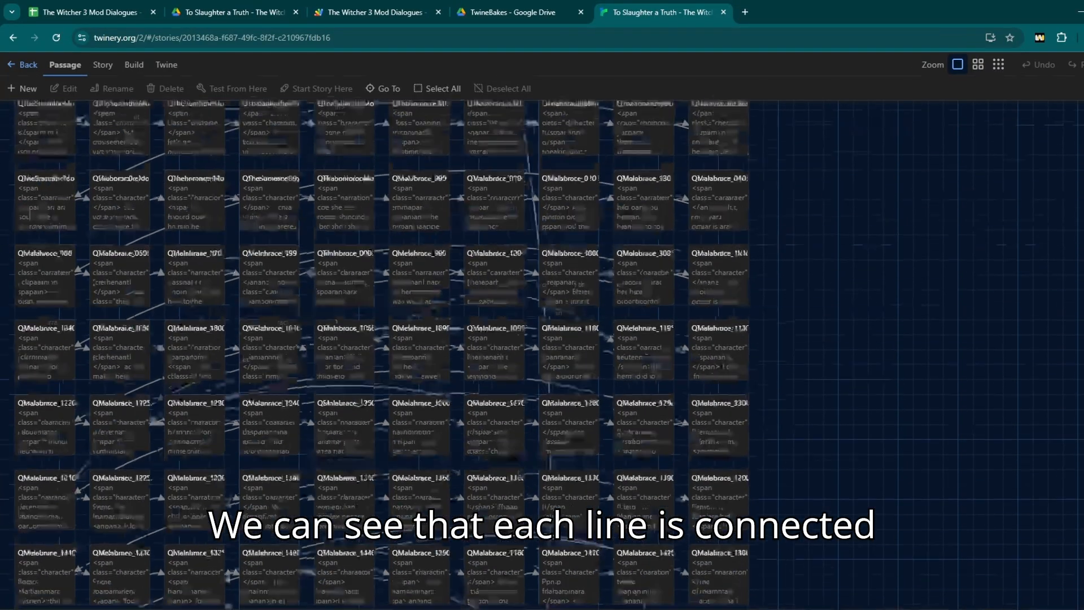
{"action": "scroll", "coordinate": [931, 271], "scroll_direction": "down", "scroll_amount": 10}
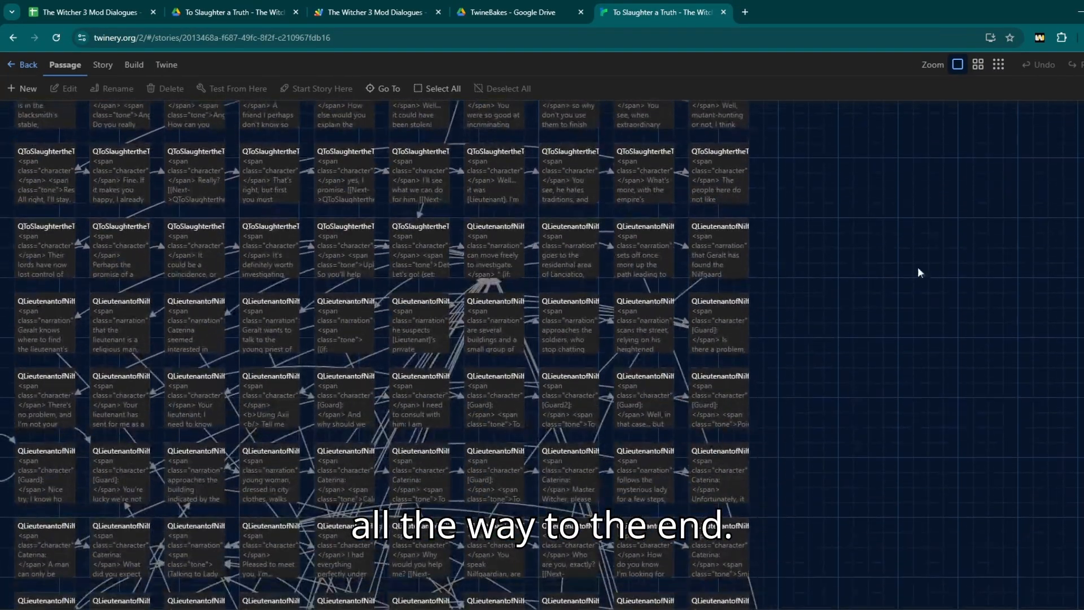
{"action": "left_click", "coordinate": [102, 64]}
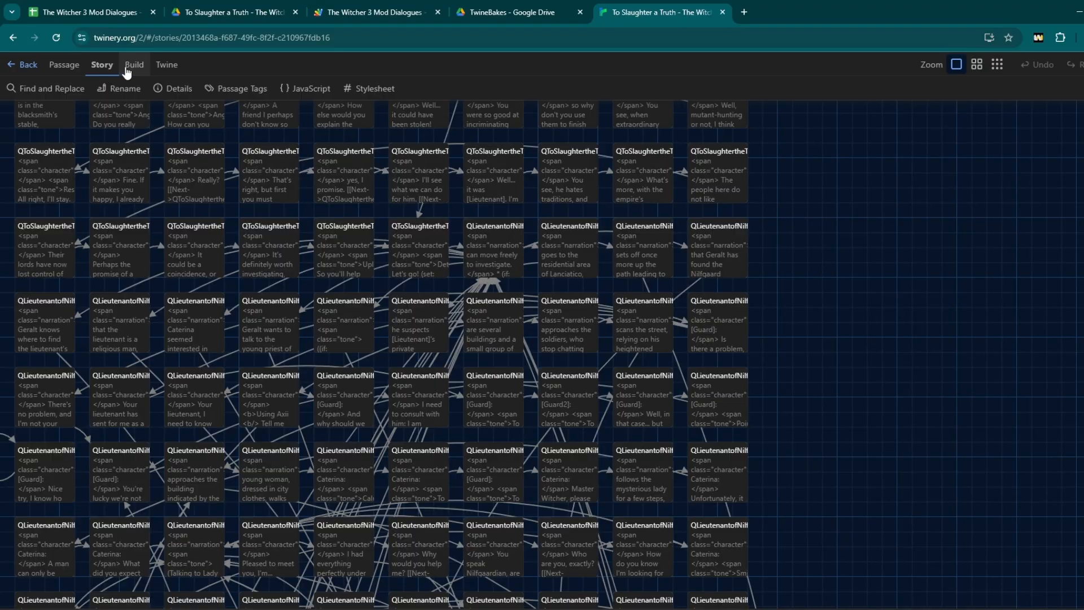
{"action": "left_click", "coordinate": [366, 89]}
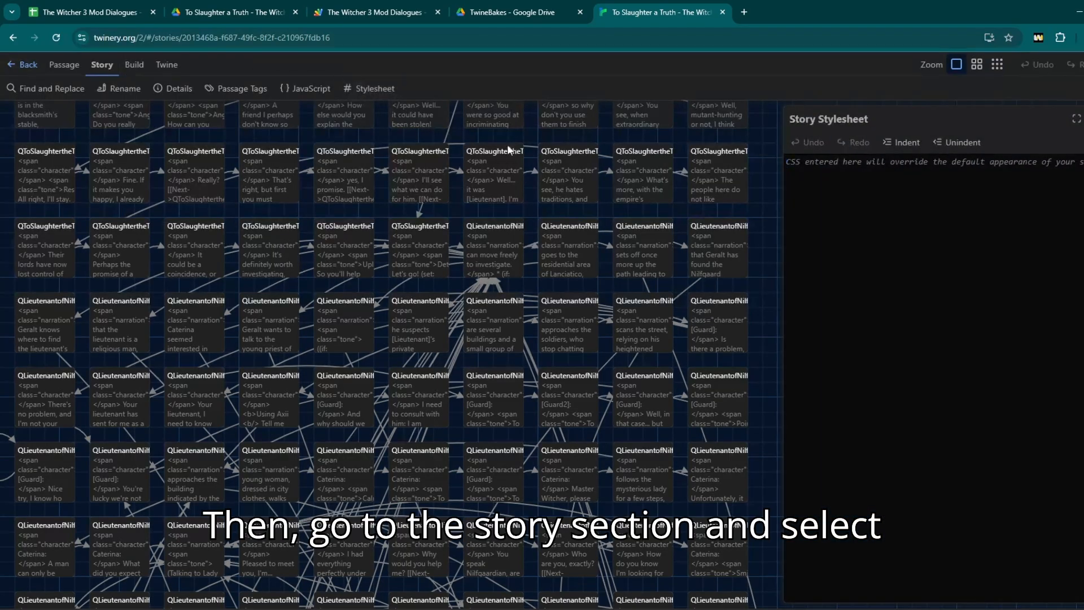
{"action": "key", "text": "alt+Tab"}
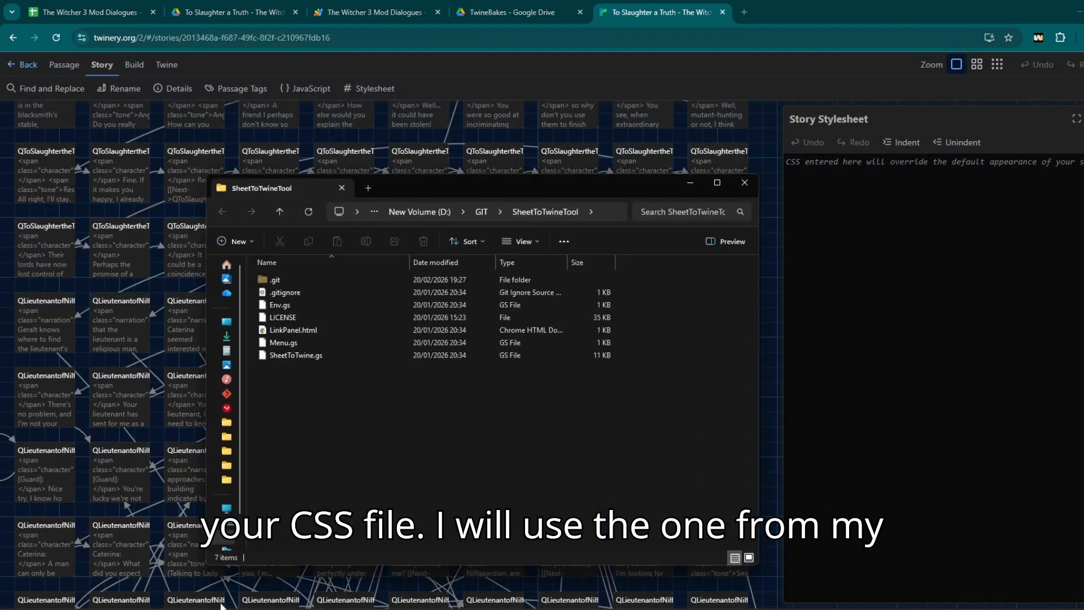
{"action": "left_click", "coordinate": [226, 336]}
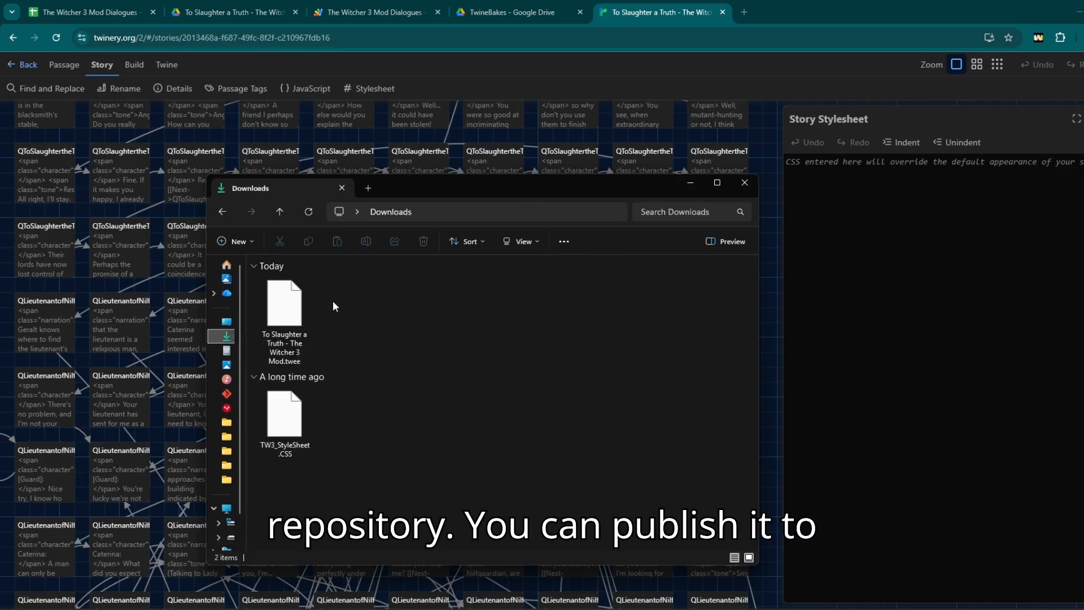
{"action": "left_click_drag", "start_coordinate": [280, 438], "coordinate": [843, 296]}
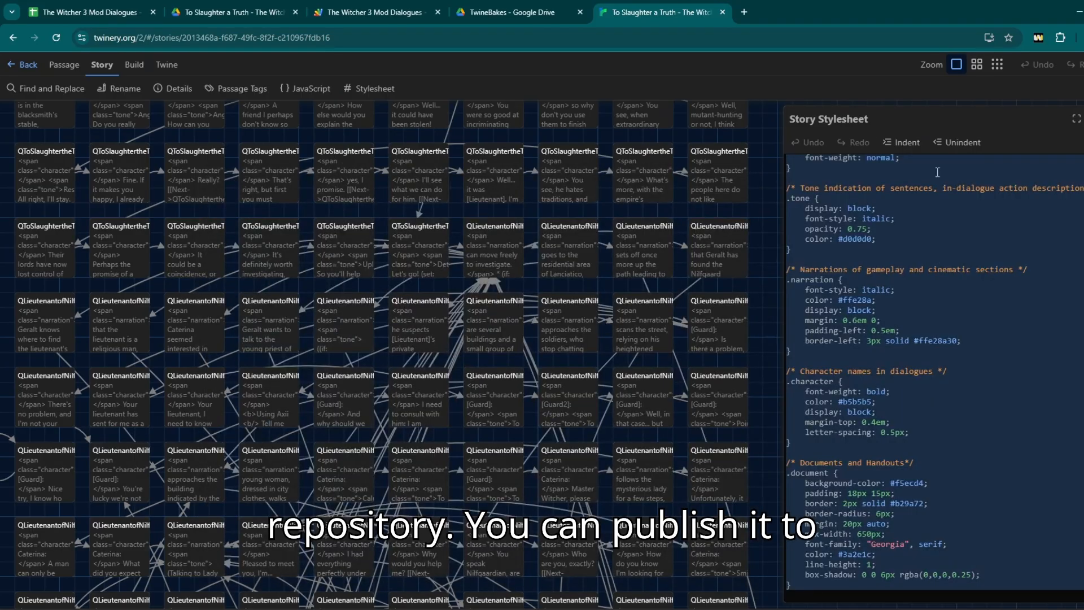
Publish the story to an HTML file and open the downloaded file in the browser
{"action": "left_click", "coordinate": [134, 64]}
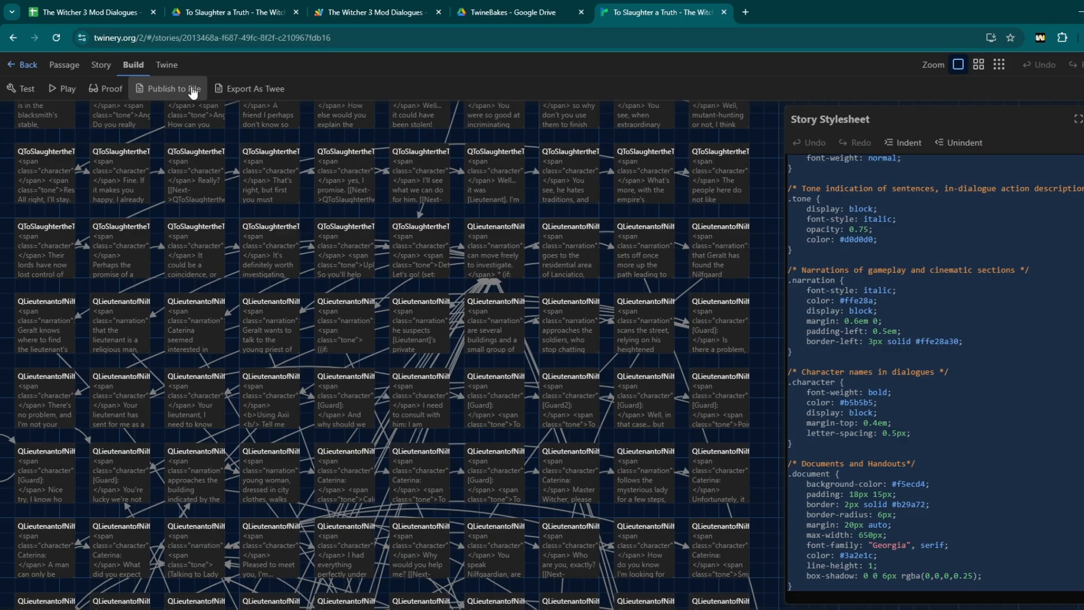
{"action": "left_click", "coordinate": [193, 90]}
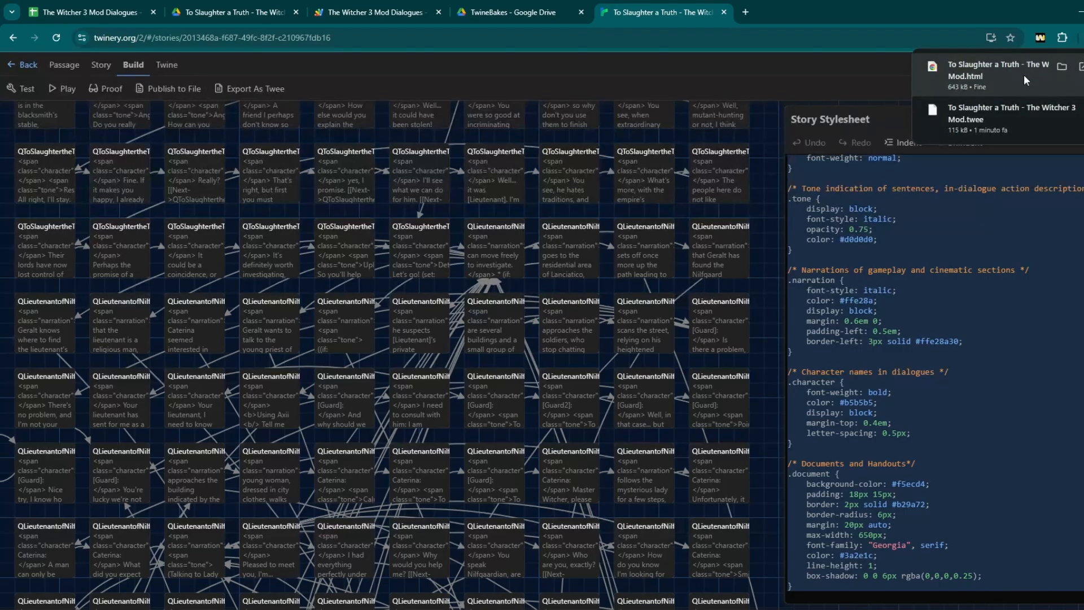
{"action": "left_click", "coordinate": [1024, 74]}
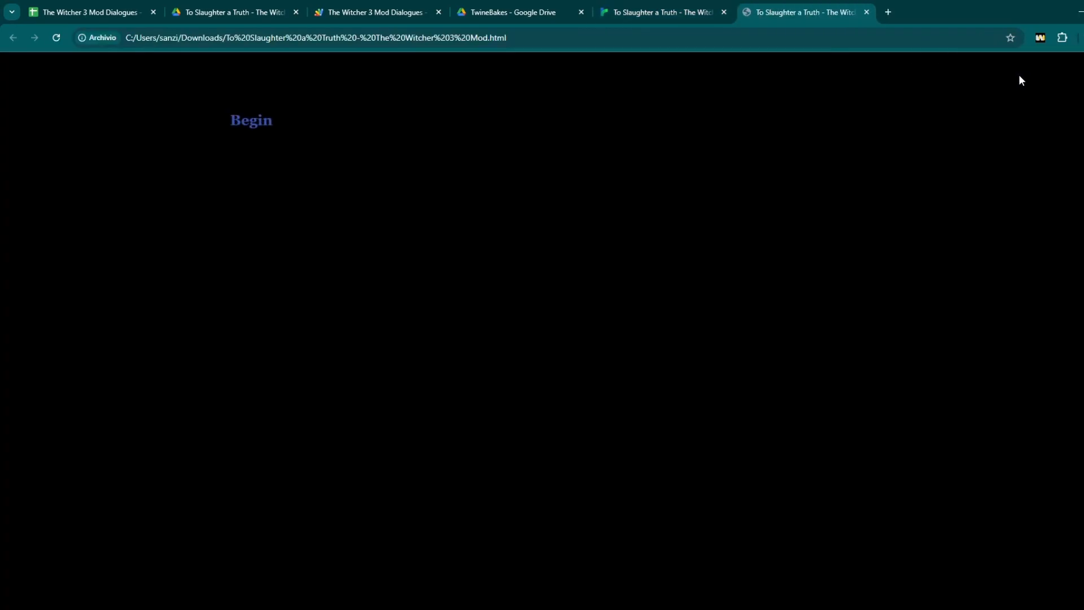
Begin a new game in the published story and advance through the narrator's opening lines
{"action": "left_click", "coordinate": [263, 130]}
{"action": "left_click", "coordinate": [252, 178]}
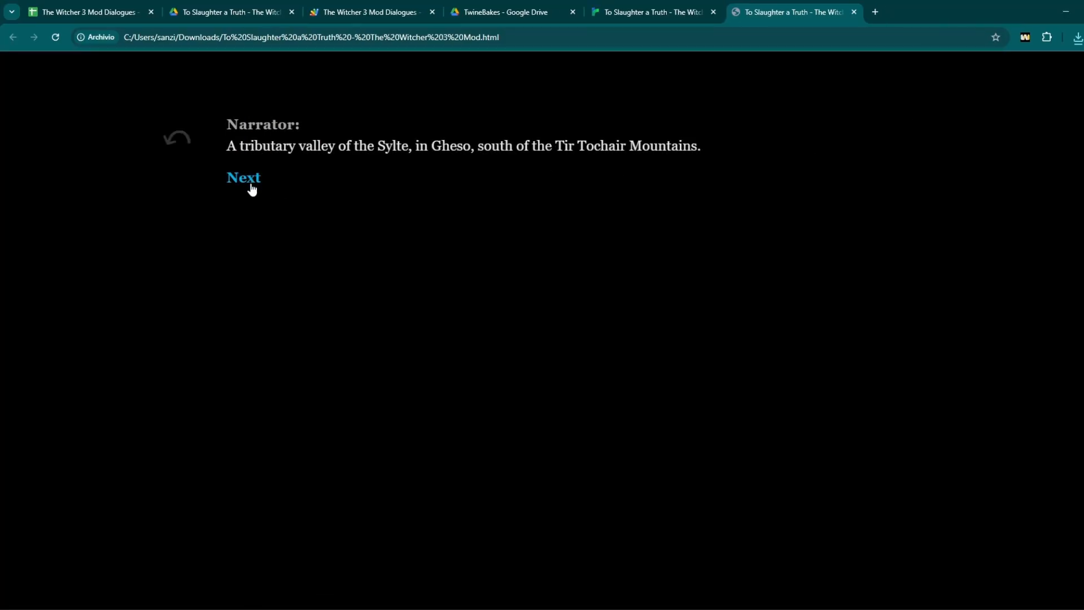
{"action": "left_click", "coordinate": [247, 182]}
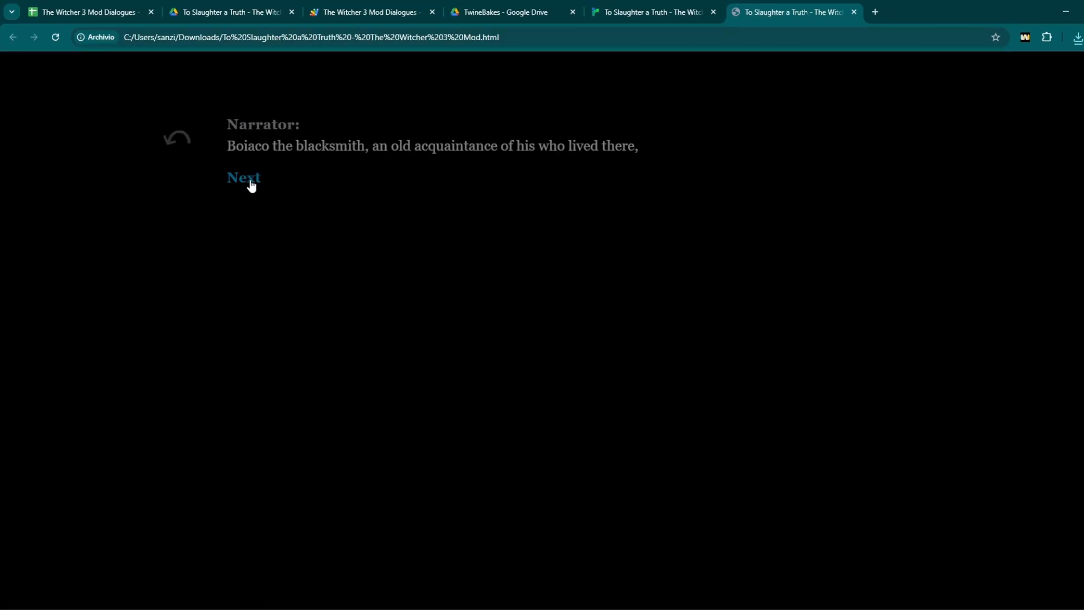
{"action": "left_click", "coordinate": [252, 181]}
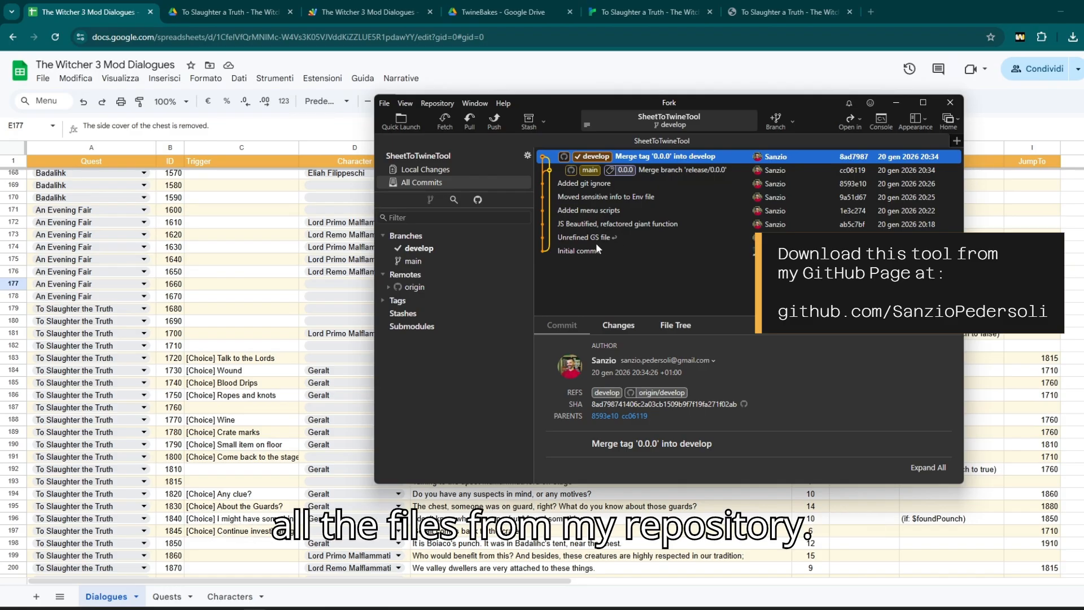
Open the SheetToTwineTool repository's folder in File Explorer from Fork
{"action": "left_click", "coordinate": [861, 123]}
{"action": "left_click", "coordinate": [871, 149]}
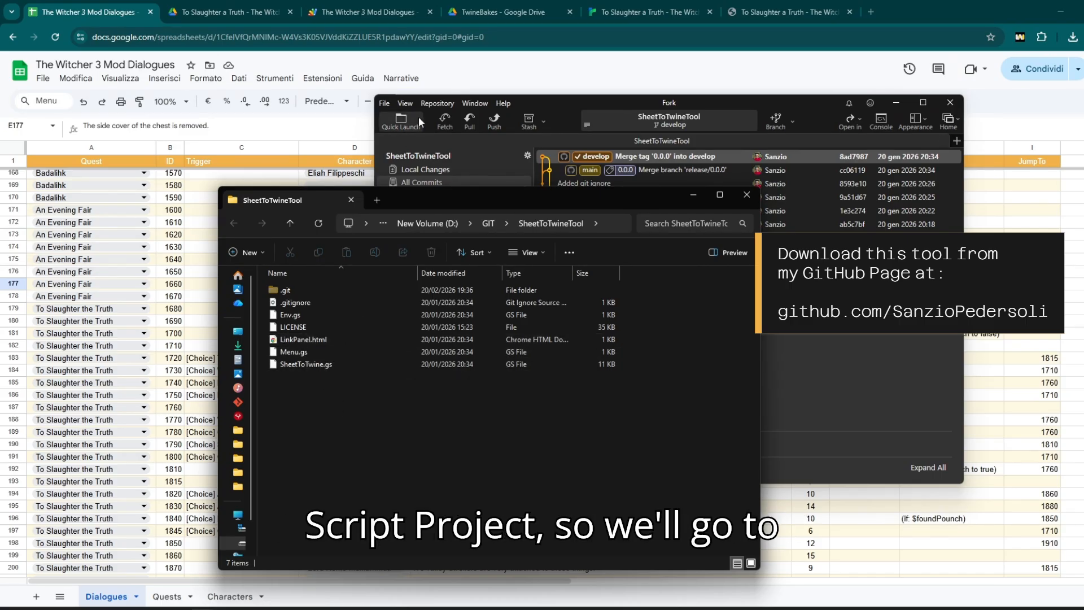
Open the spreadsheet's Apps Script project and check the column name constants in SheetToTwine.gs, such as 'Dialog'
{"action": "left_click", "coordinate": [449, 76]}
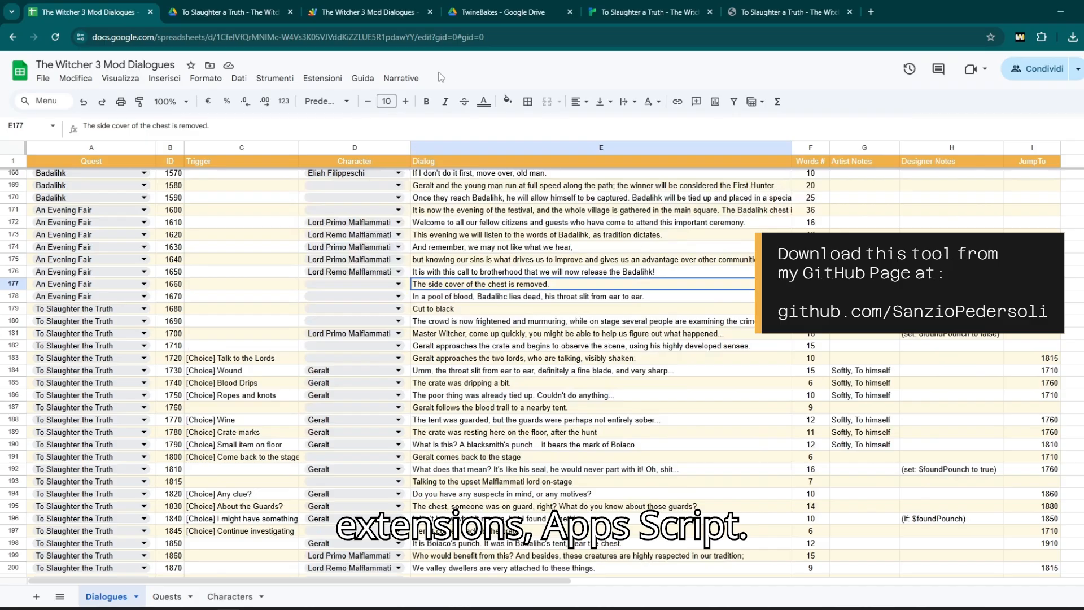
{"action": "left_click", "coordinate": [333, 82]}
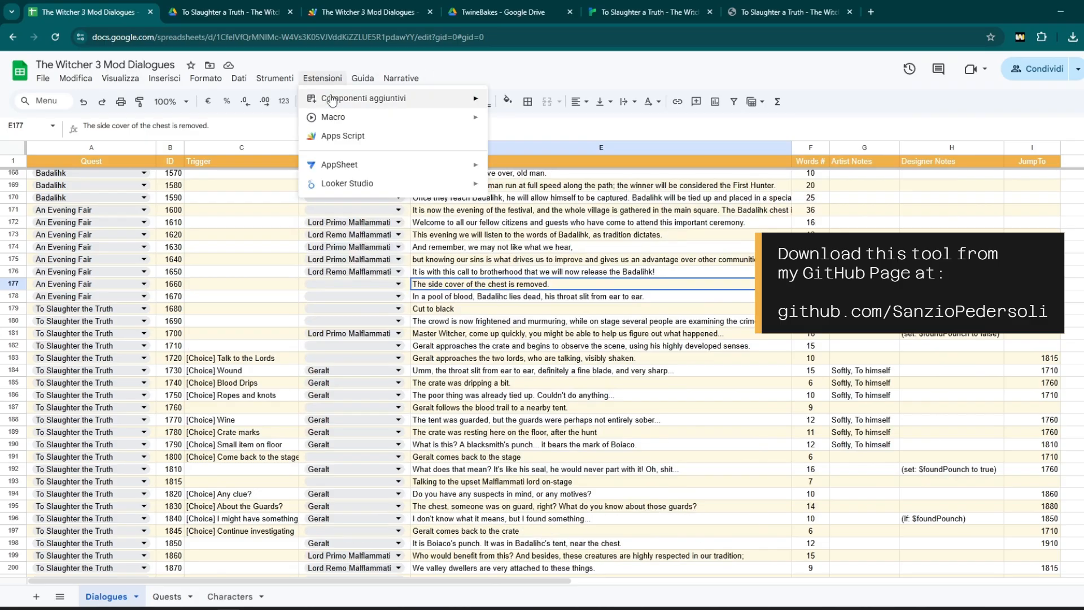
{"action": "left_click", "coordinate": [336, 139]}
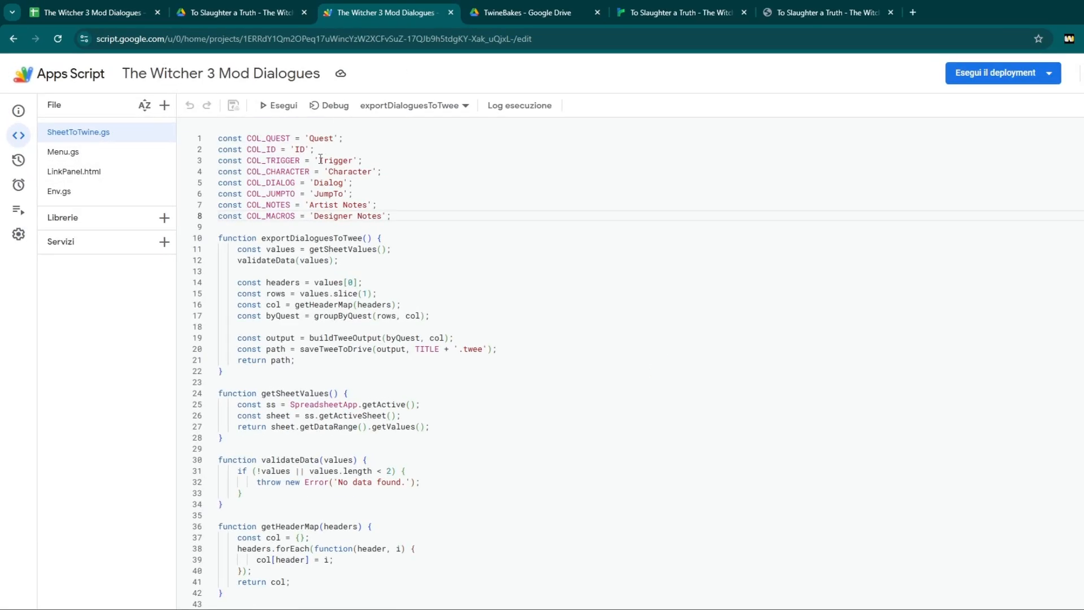
{"action": "left_click_drag", "start_coordinate": [315, 182], "coordinate": [342, 182]}
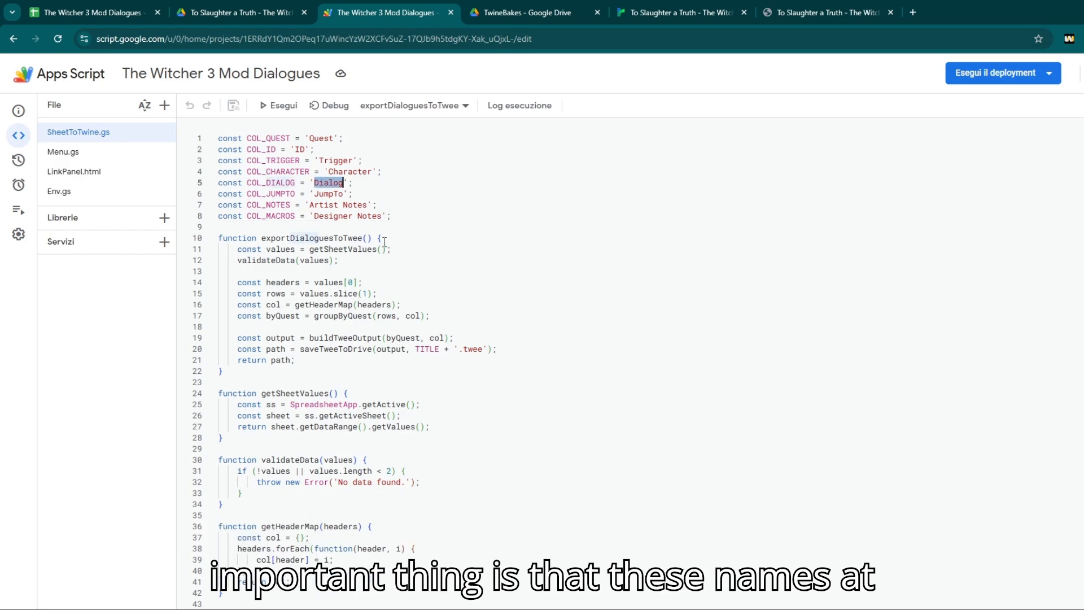
Return to the dialogues spreadsheet, reload it and run Build Twine
{"action": "left_click", "coordinate": [96, 19]}
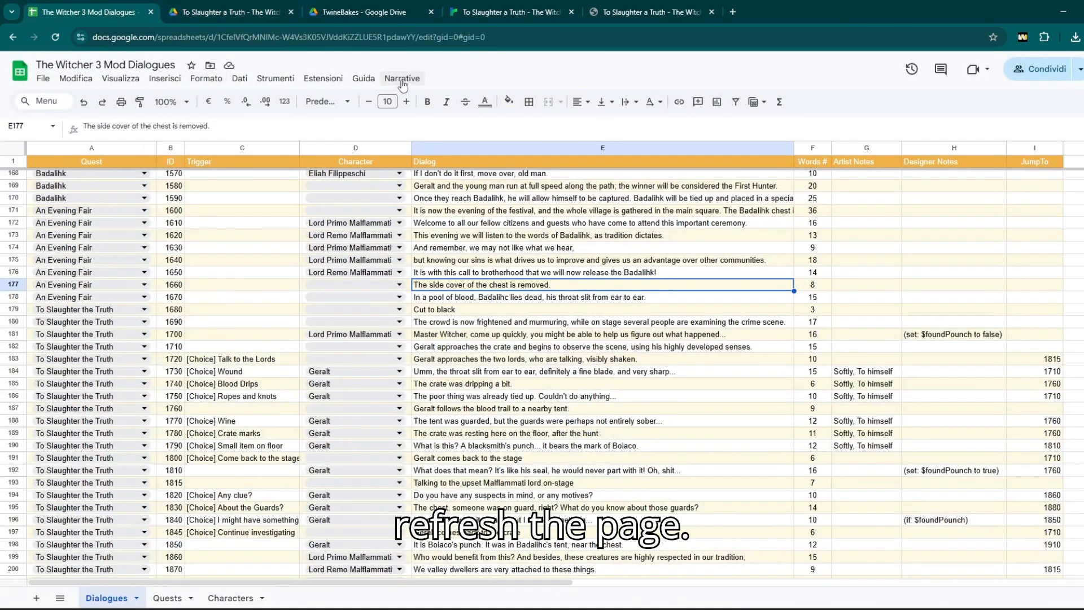
{"action": "left_click", "coordinate": [55, 37]}
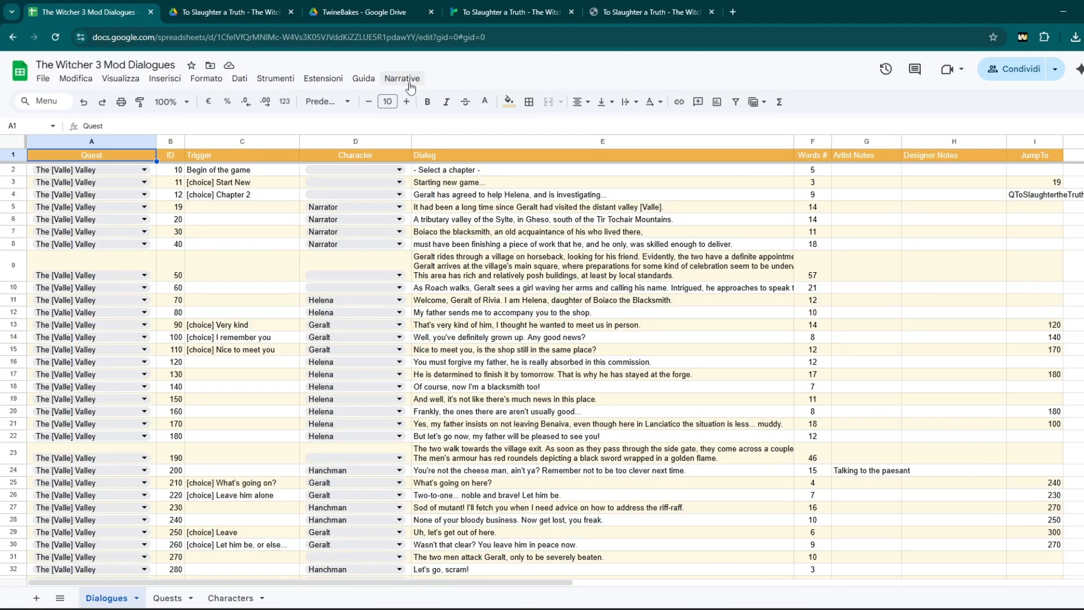
{"action": "left_click", "coordinate": [404, 82]}
{"action": "left_click", "coordinate": [414, 99]}
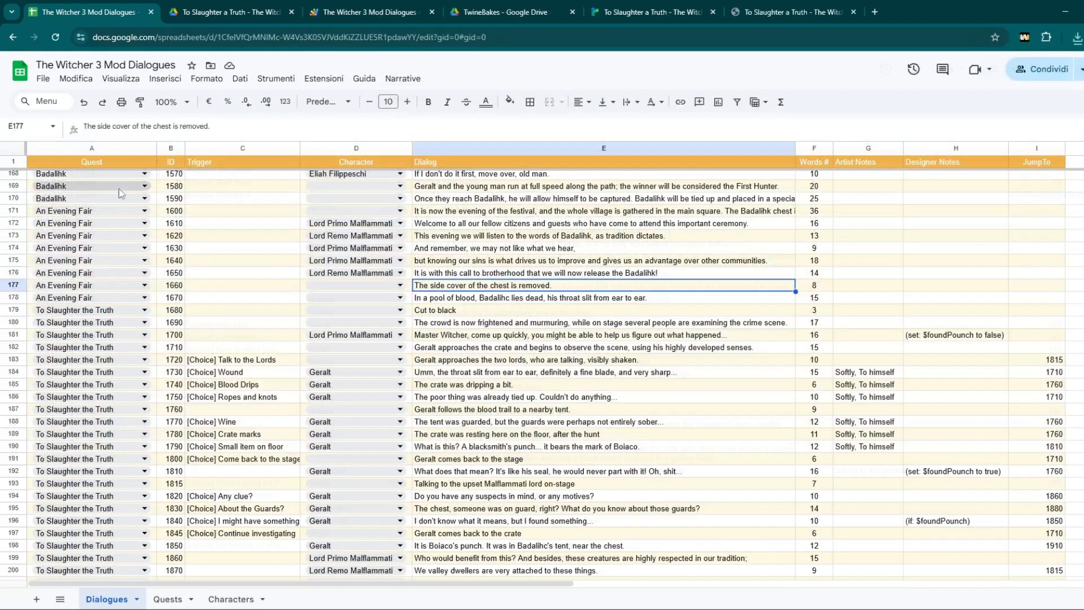